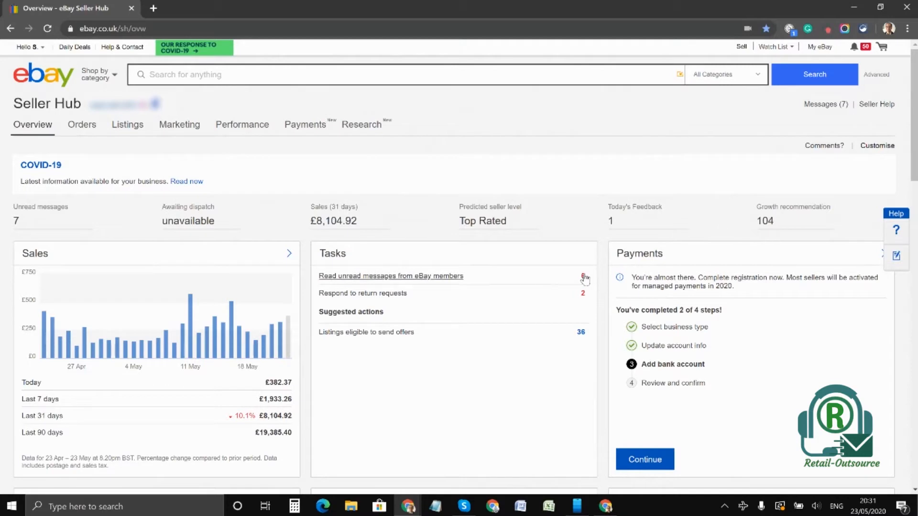
# Step: Open the Seller Hub promotions manager and start creating a Sale event + markdown promotion
pyautogui.moveTo(194, 128)
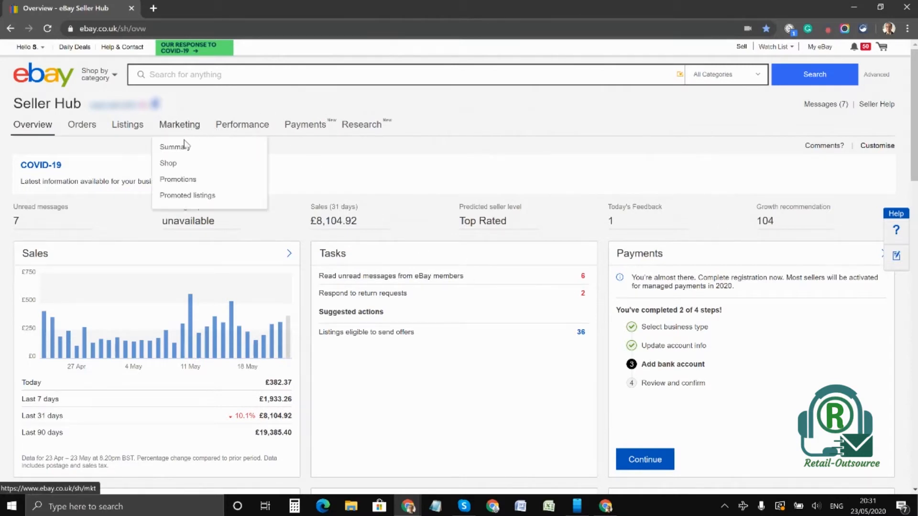
pyautogui.click(178, 184)
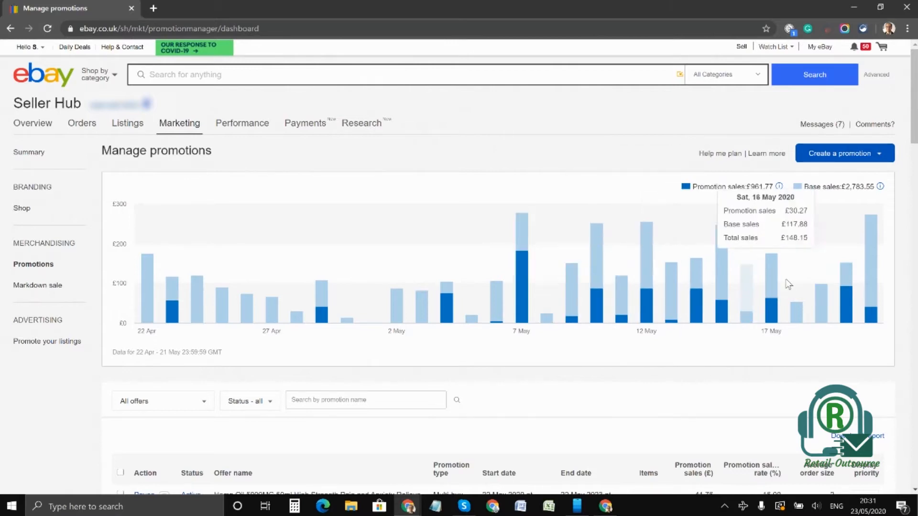
pyautogui.click(881, 157)
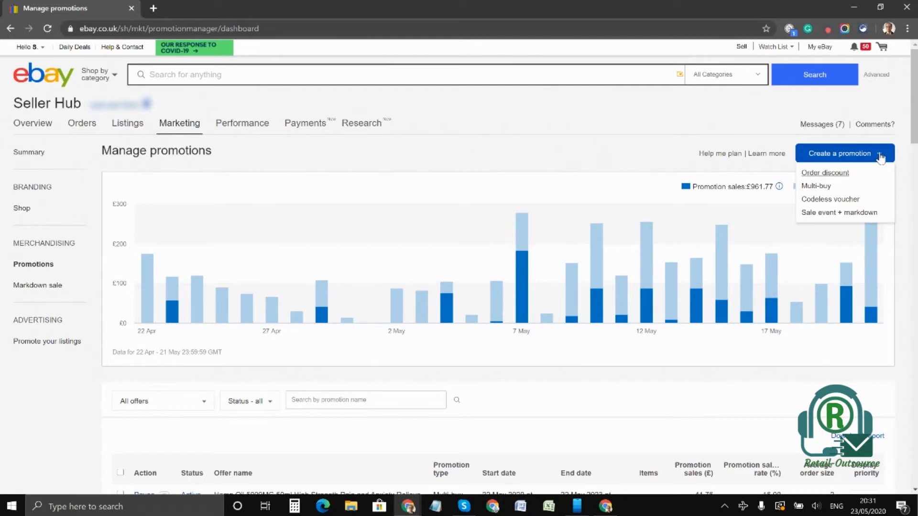
pyautogui.click(833, 213)
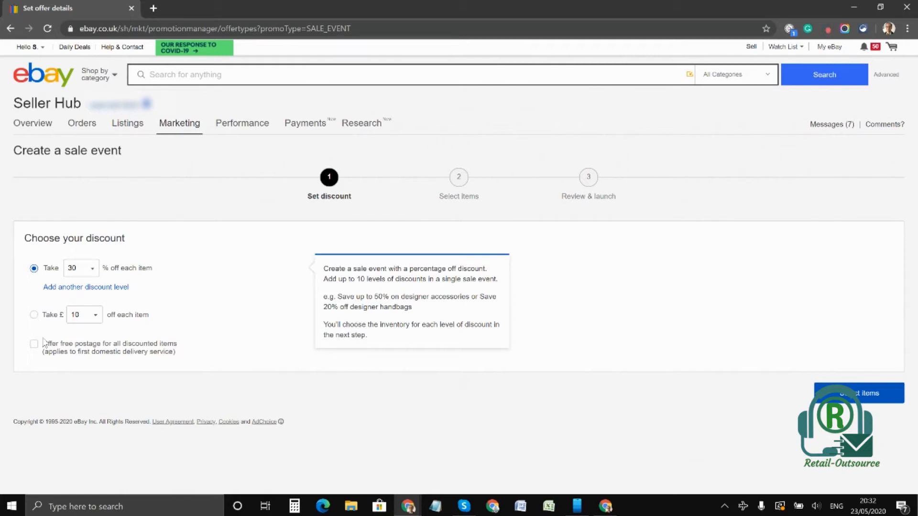
# Step: Set the sale discount to 20% off each item and continue to item selection
pyautogui.click(93, 269)
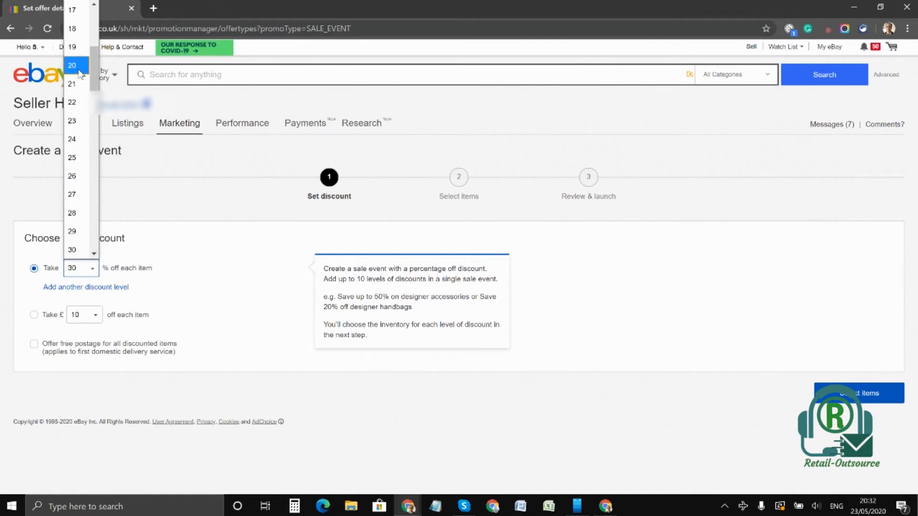
pyautogui.click(80, 73)
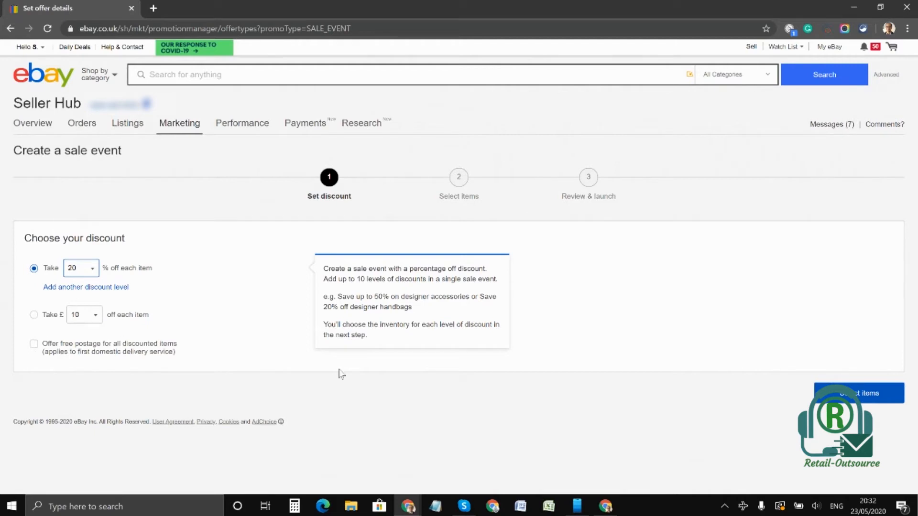
pyautogui.click(34, 344)
pyautogui.click(900, 396)
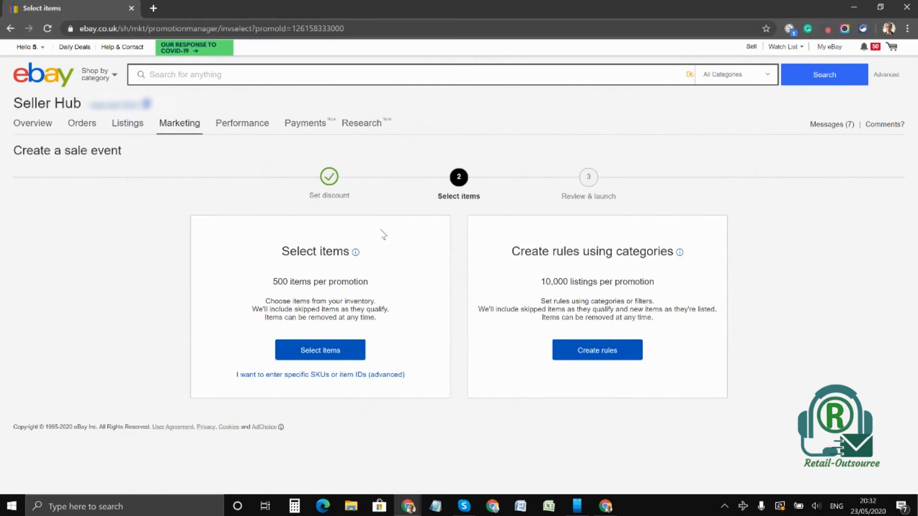
# Step: Choose to select individual items from the inventory and search their titles for "funko"
pyautogui.click(326, 359)
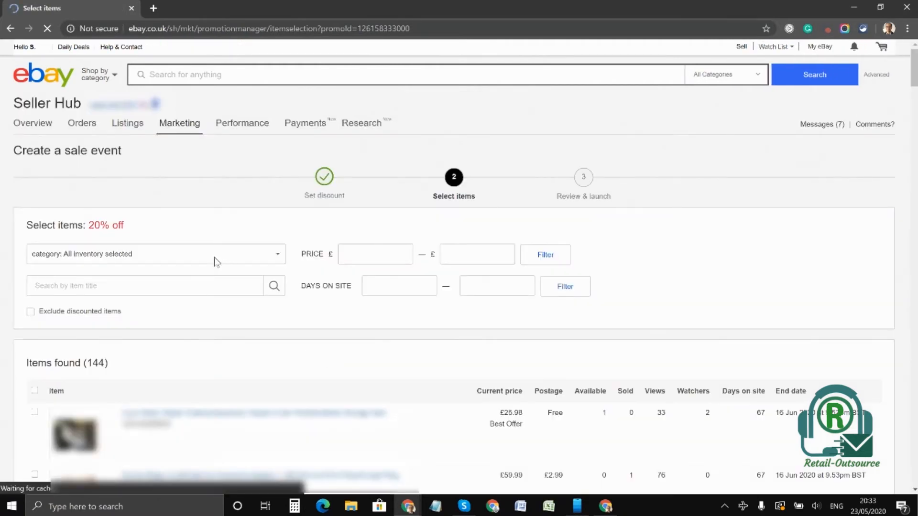
pyautogui.scroll(-1, 211, 219)
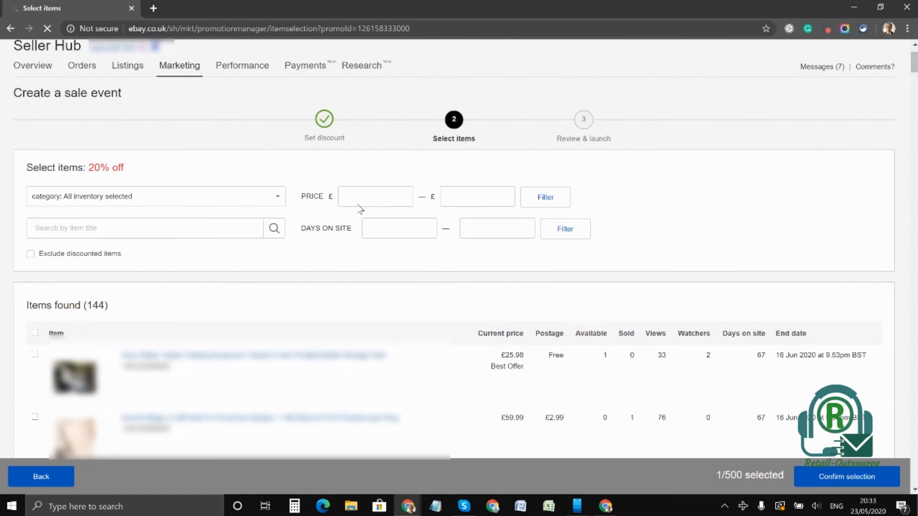
pyautogui.click(136, 231)
pyautogui.write('funko')
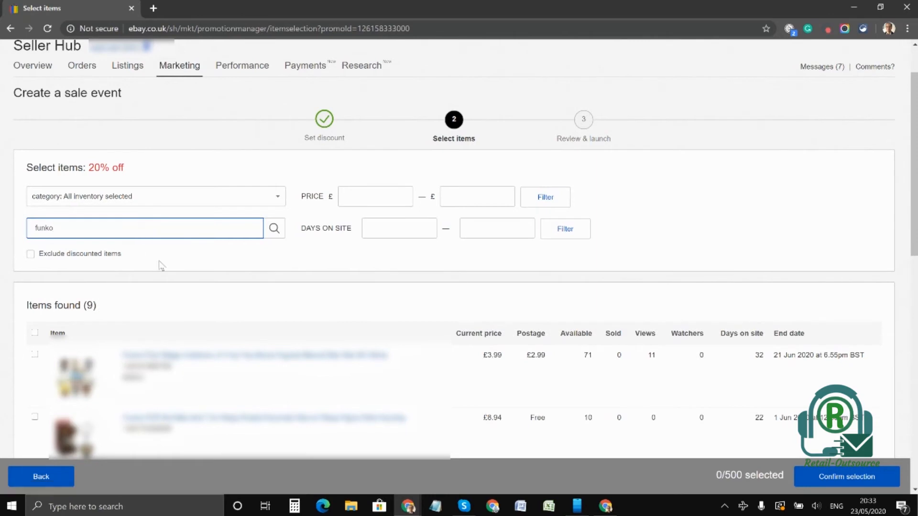
pyautogui.click(274, 228)
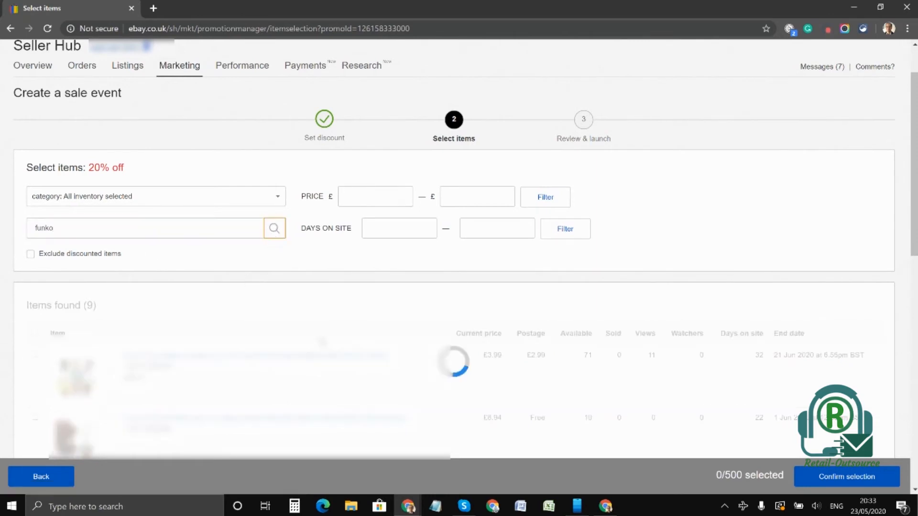
# Step: Select the third listing in the funko results, confirm the selection and save it for review
pyautogui.scroll(-3, 266, 299)
pyautogui.click(34, 308)
pyautogui.click(35, 309)
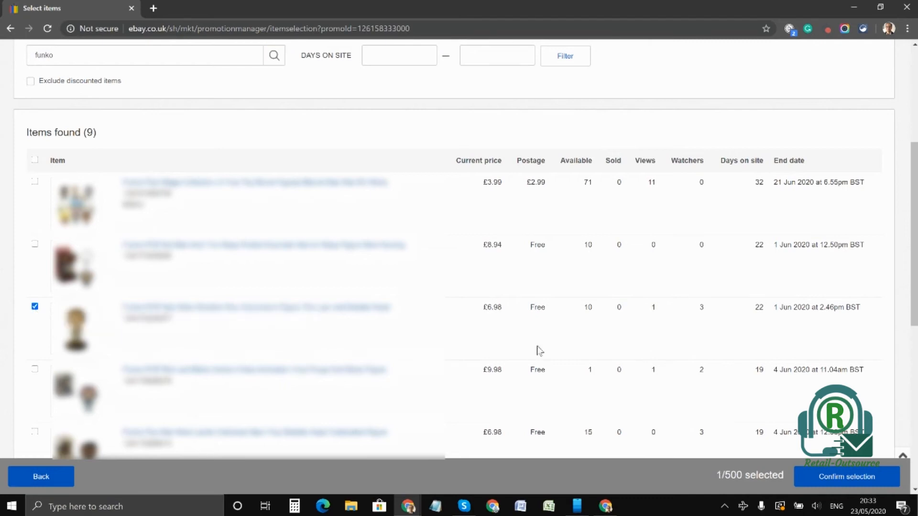
pyautogui.click(849, 478)
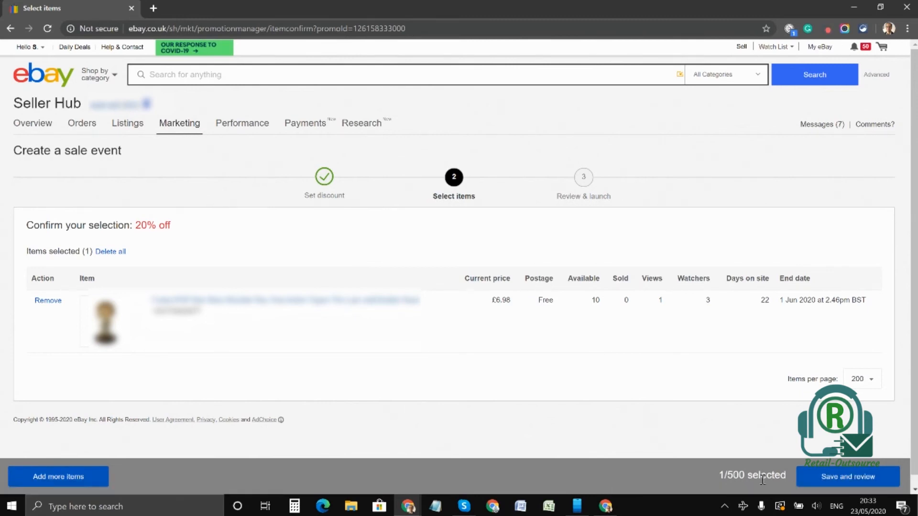
pyautogui.click(845, 481)
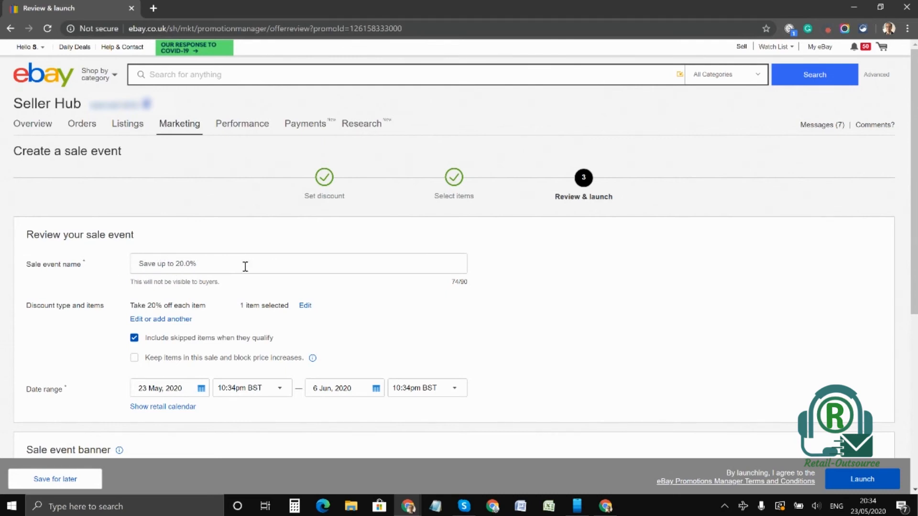
# Step: Extend the sale event name to "Save up to 20.0%- ad1 ex"
pyautogui.click(216, 266)
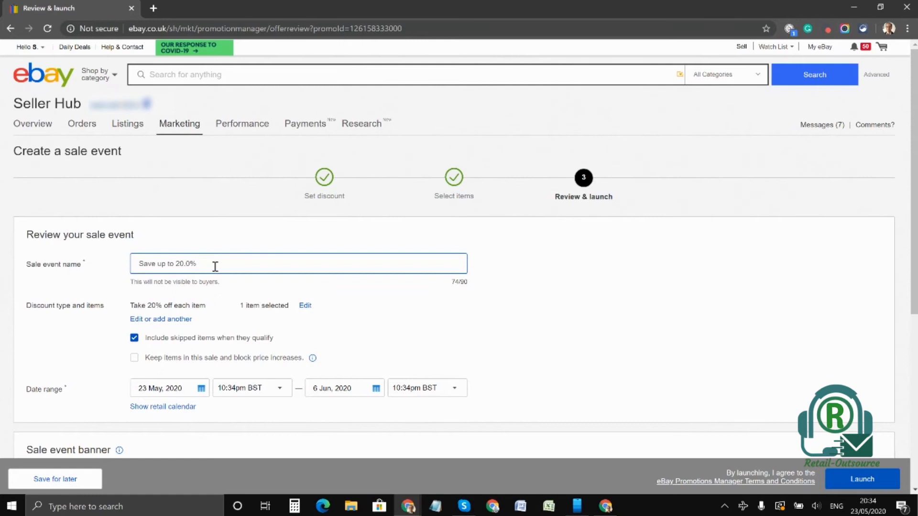
pyautogui.write('-')
pyautogui.write(' add')
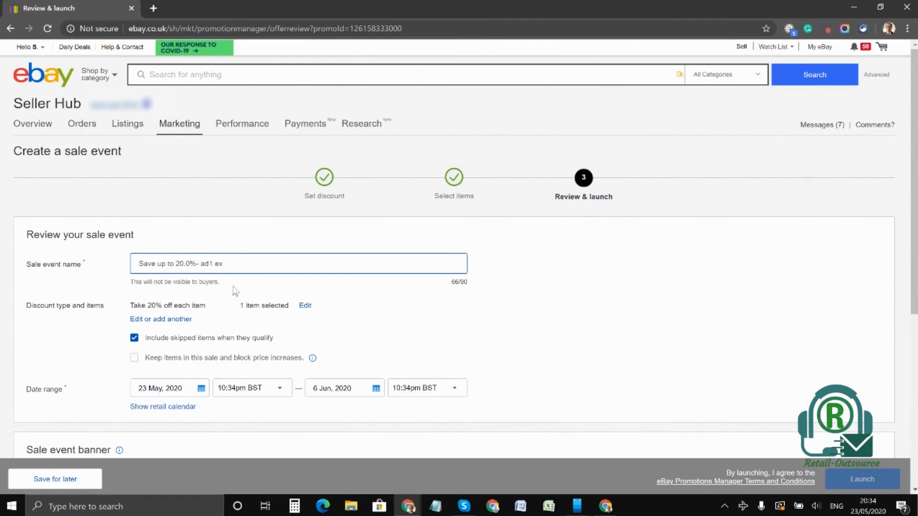
# Step: Enter "Summer sales" as the sale event description for the banner
pyautogui.scroll(-1, 235, 292)
pyautogui.scroll(-1, 235, 293)
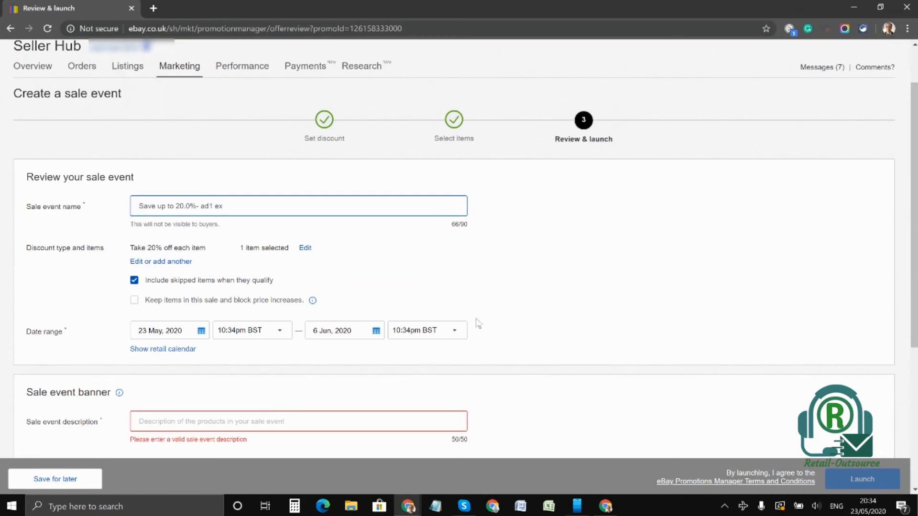
pyautogui.scroll(-1, 411, 297)
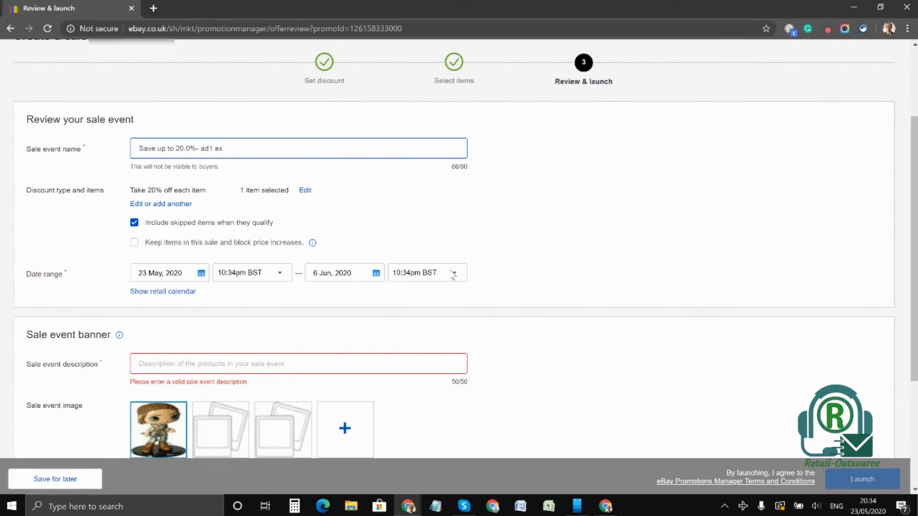
pyautogui.scroll(-5, 555, 275)
pyautogui.click(228, 187)
pyautogui.write('Sum')
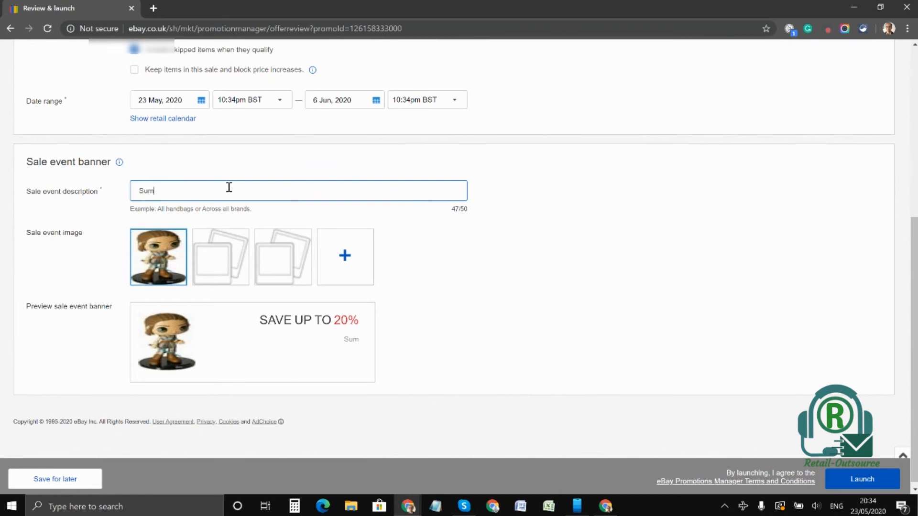
pyautogui.write('mer sales')
# Step: Launch the sale event and check its entry in the promotions list
pyautogui.scroll(-1, 593, 280)
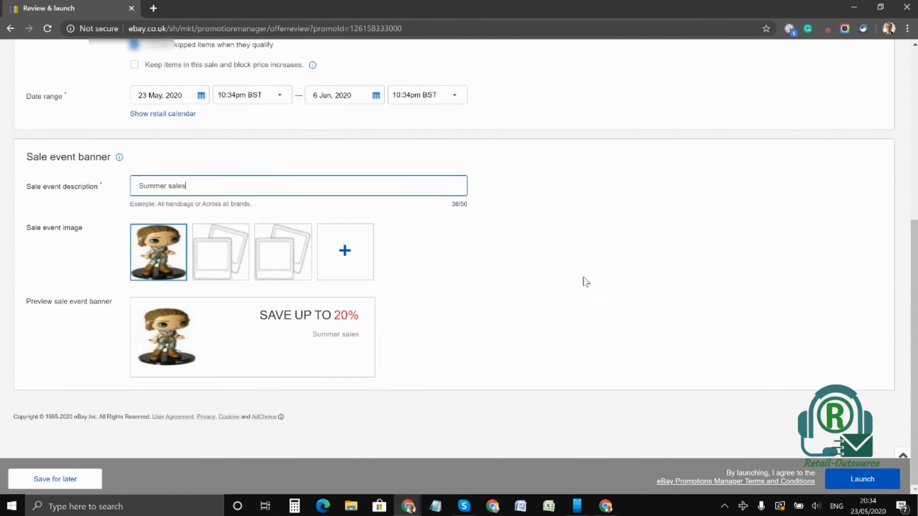
pyautogui.click(875, 483)
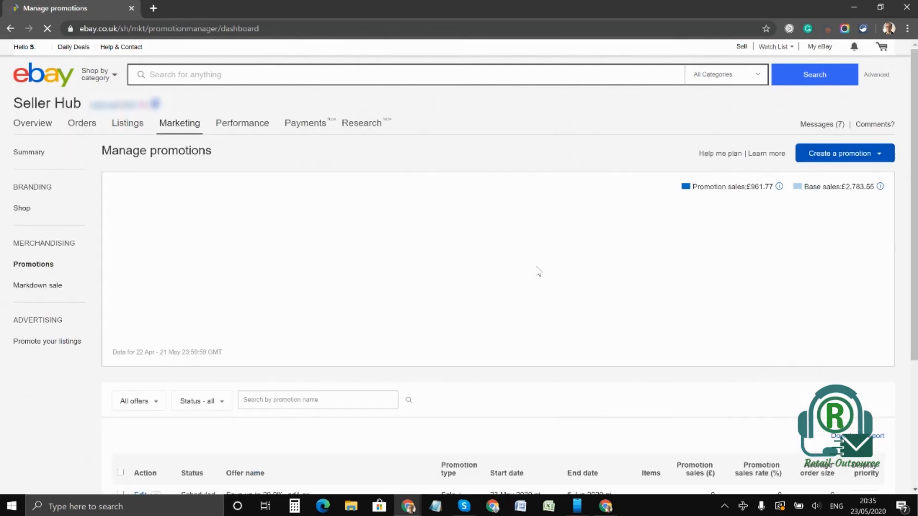
pyautogui.scroll(-2, 283, 308)
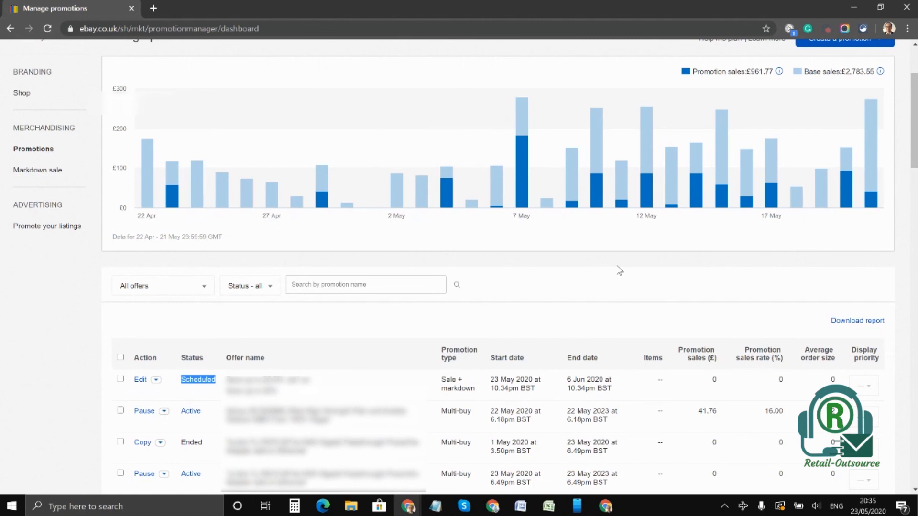
pyautogui.scroll(3, 629, 260)
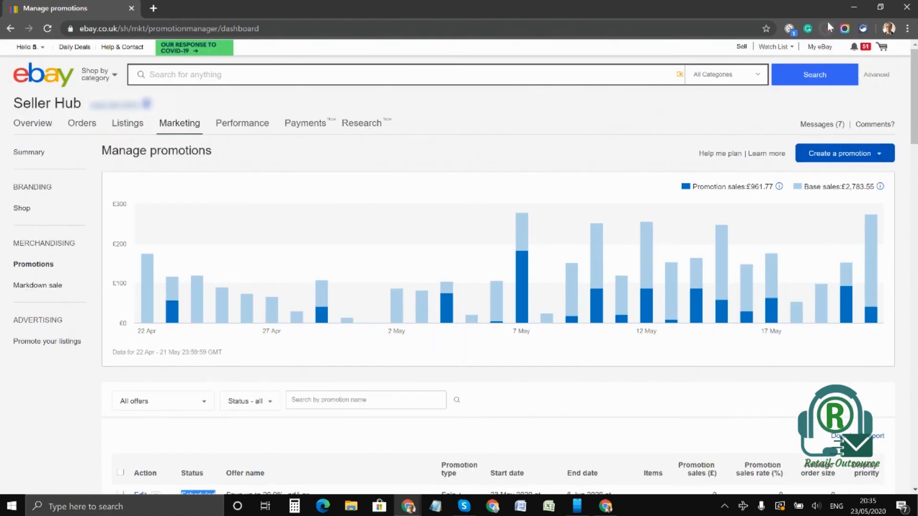